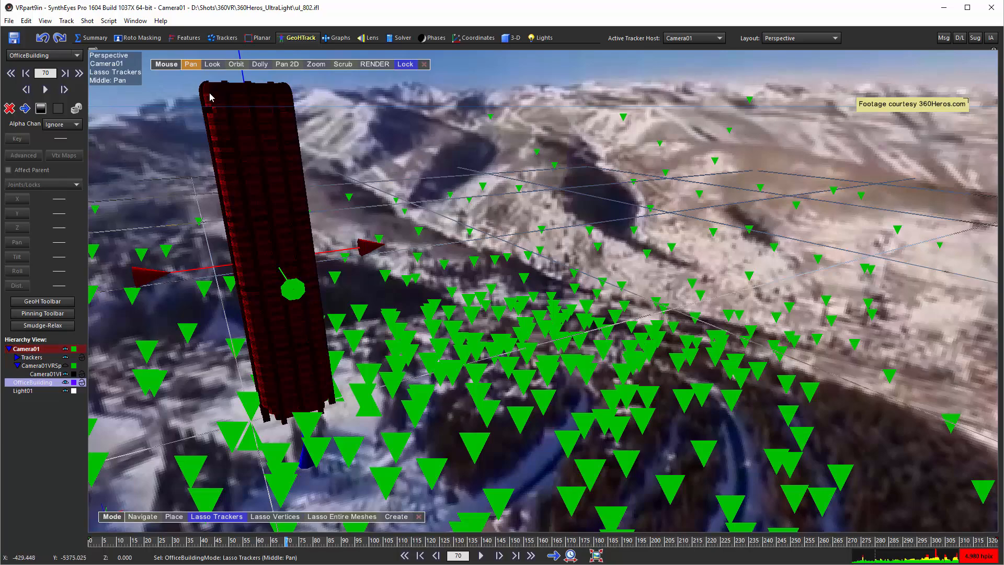
- Display the meshes as wireframe and enable Cast Shadows for the OfficeBuilding mesh
{"action": "left_click", "coordinate": [235, 64]}
{"action": "mouse_move", "coordinate": [230, 79]}
{"action": "left_mouse_down"}
{"action": "mouse_move", "coordinate": [152, 152]}
{"action": "mouse_move", "coordinate": [28, 351]}
{"action": "mouse_move", "coordinate": [37, 355]}
{"action": "left_mouse_up"}
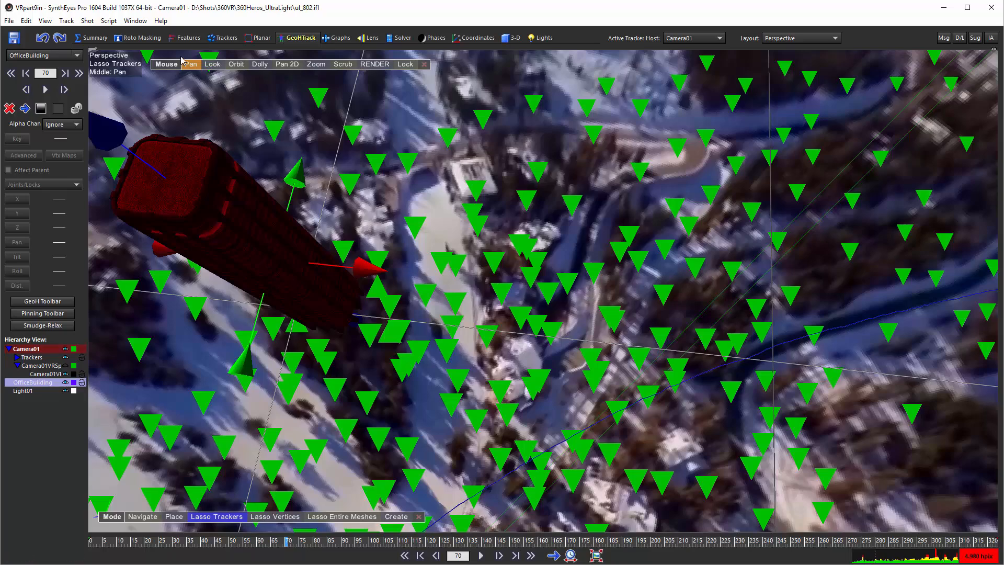
{"action": "mouse_move", "coordinate": [190, 65]}
{"action": "left_mouse_down"}
{"action": "mouse_move", "coordinate": [143, 0]}
{"action": "mouse_move", "coordinate": [107, 0]}
{"action": "left_mouse_up"}
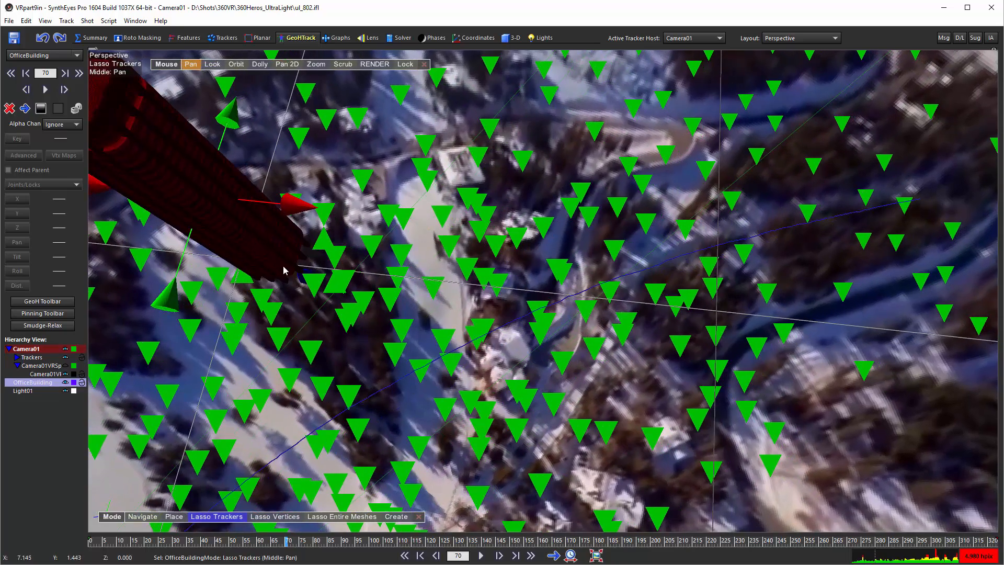
{"action": "key", "text": "w"}
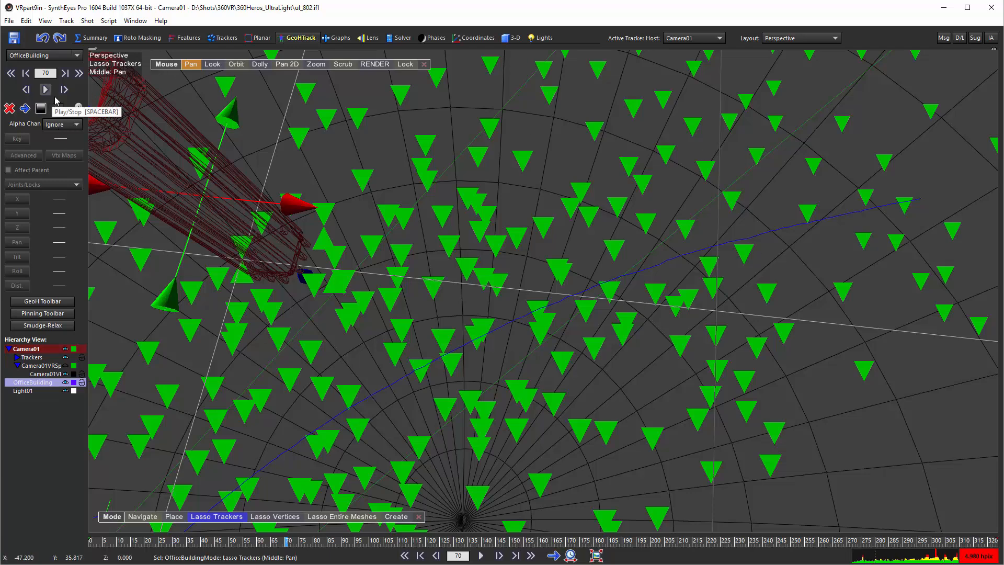
{"action": "left_click", "coordinate": [506, 38]}
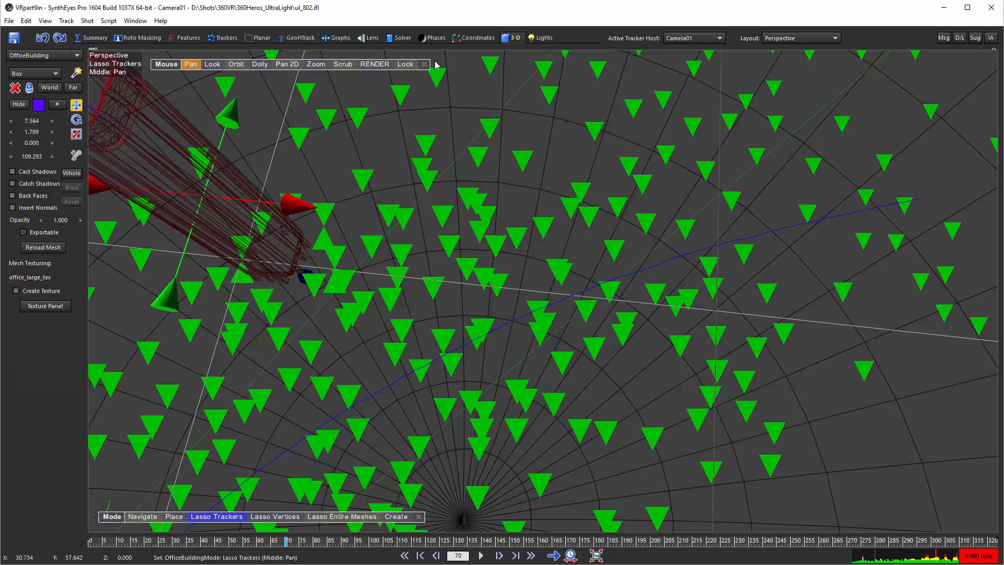
{"action": "left_click", "coordinate": [15, 172]}
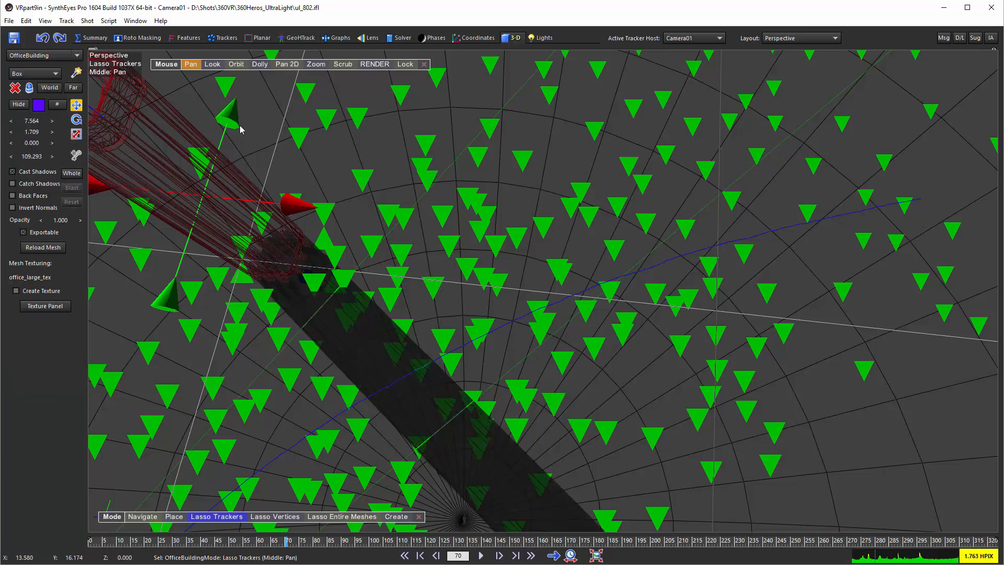
- Lasso the trackers under and around the building's ground shadow and convert them to a mesh
{"action": "left_click", "coordinate": [236, 63]}
{"action": "mouse_move", "coordinate": [248, 84]}
{"action": "left_mouse_down"}
{"action": "mouse_move", "coordinate": [266, 74]}
{"action": "mouse_move", "coordinate": [477, 484]}
{"action": "mouse_move", "coordinate": [442, 179]}
{"action": "left_mouse_up"}
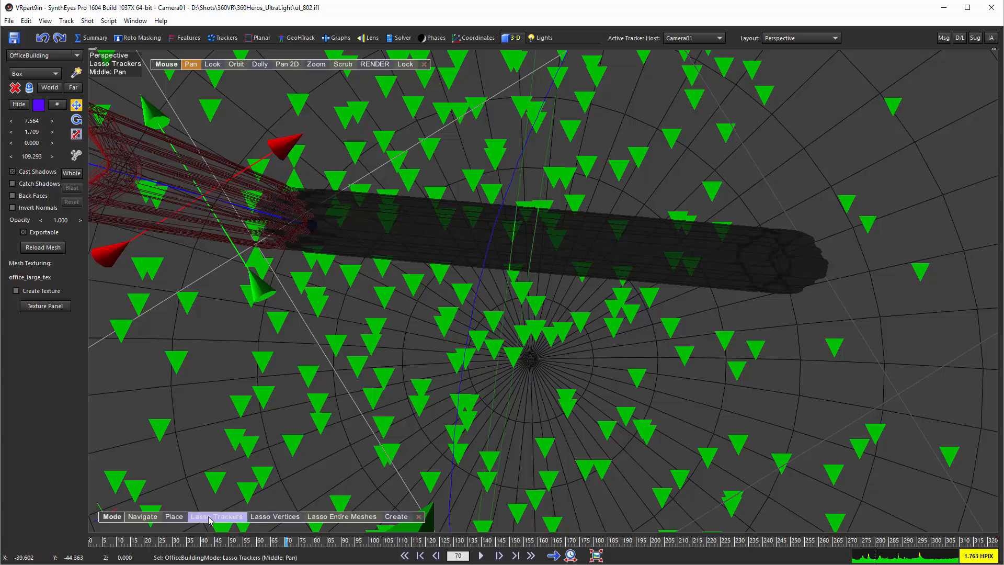
{"action": "mouse_move", "coordinate": [712, 205]}
{"action": "left_mouse_down"}
{"action": "mouse_move", "coordinate": [288, 165]}
{"action": "mouse_move", "coordinate": [235, 169]}
{"action": "mouse_move", "coordinate": [191, 222]}
{"action": "mouse_move", "coordinate": [293, 257]}
{"action": "mouse_move", "coordinate": [410, 267]}
{"action": "mouse_move", "coordinate": [268, 247]}
{"action": "mouse_move", "coordinate": [361, 276]}
{"action": "mouse_move", "coordinate": [539, 272]}
{"action": "mouse_move", "coordinate": [515, 257]}
{"action": "mouse_move", "coordinate": [491, 278]}
{"action": "mouse_move", "coordinate": [656, 290]}
{"action": "mouse_move", "coordinate": [669, 314]}
{"action": "mouse_move", "coordinate": [732, 311]}
{"action": "mouse_move", "coordinate": [805, 340]}
{"action": "mouse_move", "coordinate": [956, 270]}
{"action": "mouse_move", "coordinate": [805, 183]}
{"action": "mouse_move", "coordinate": [713, 209]}
{"action": "left_mouse_up"}
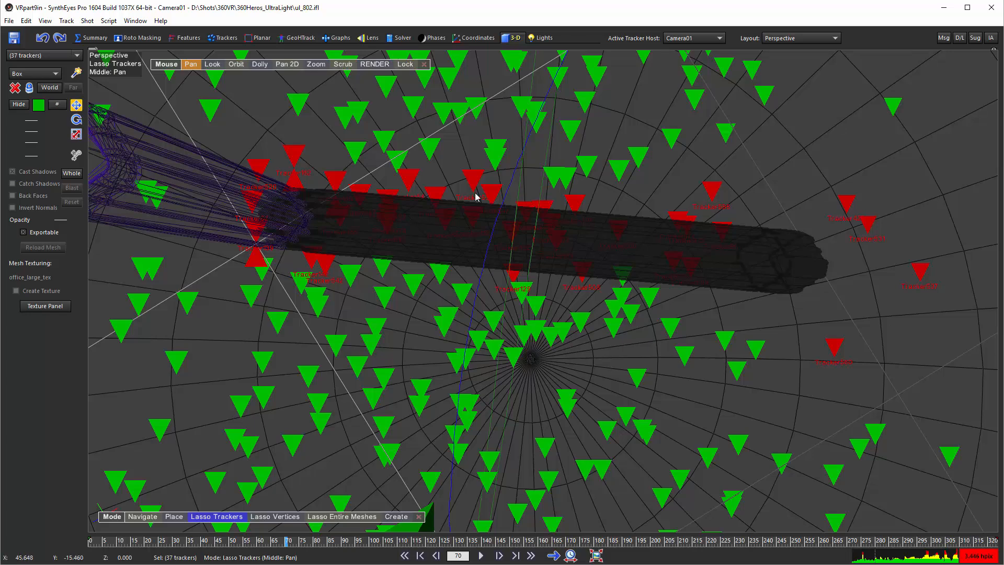
{"action": "right_click", "coordinate": [530, 167]}
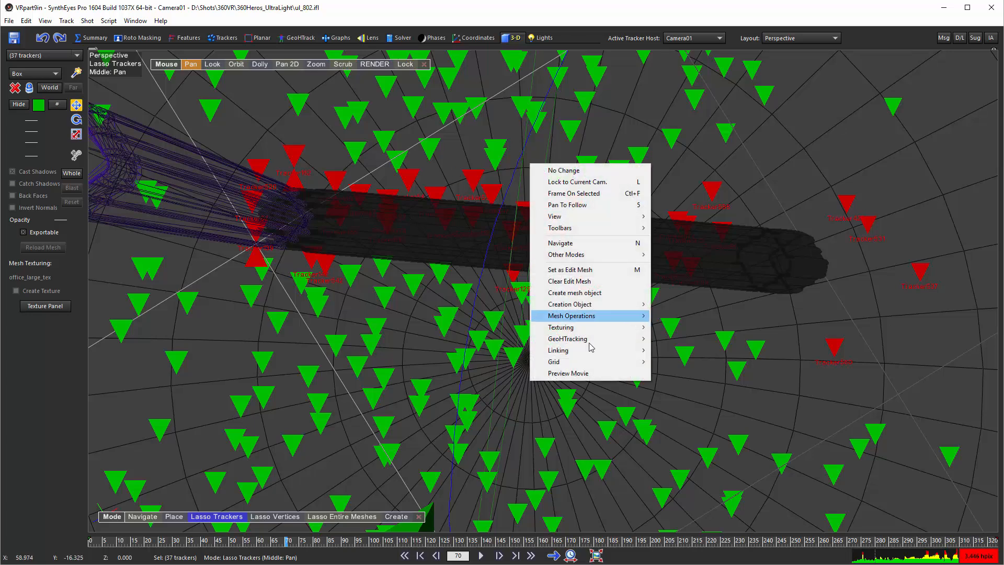
{"action": "mouse_move", "coordinate": [605, 317]}
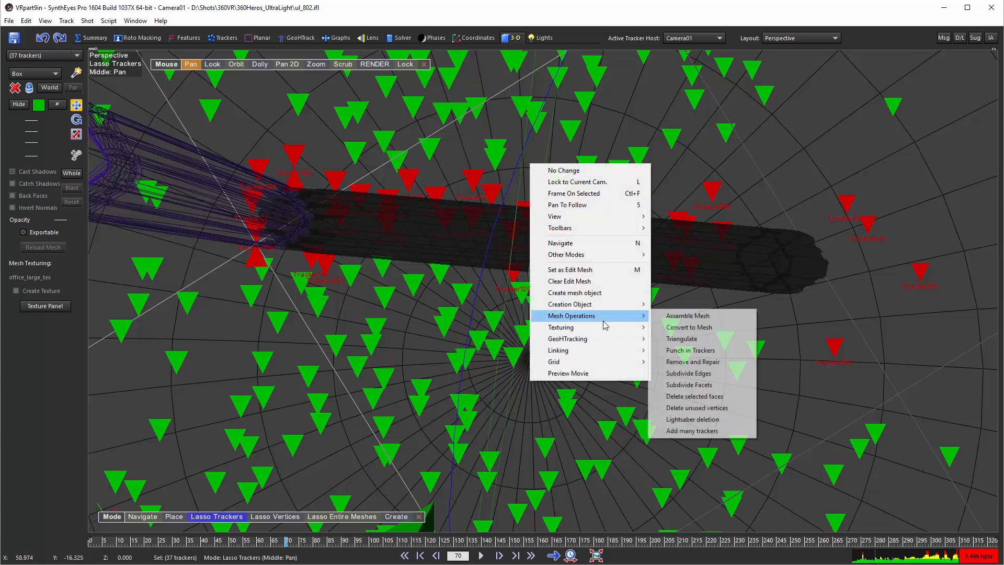
{"action": "left_click", "coordinate": [681, 328]}
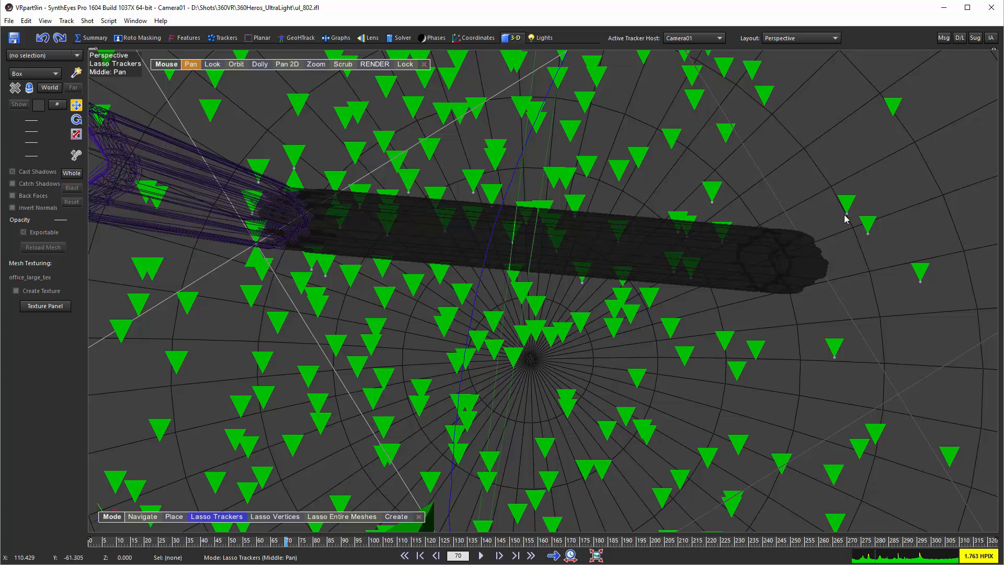
- Triangulate the new tracker mesh to create facets between its vertices
{"action": "right_click", "coordinate": [561, 285]}
{"action": "mouse_move", "coordinate": [614, 437]}
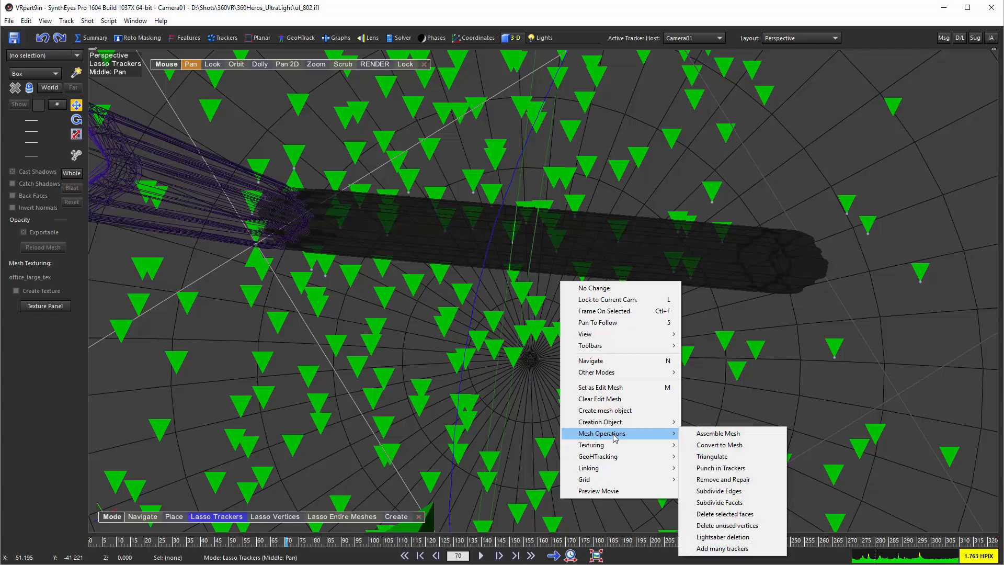
{"action": "left_click", "coordinate": [703, 455]}
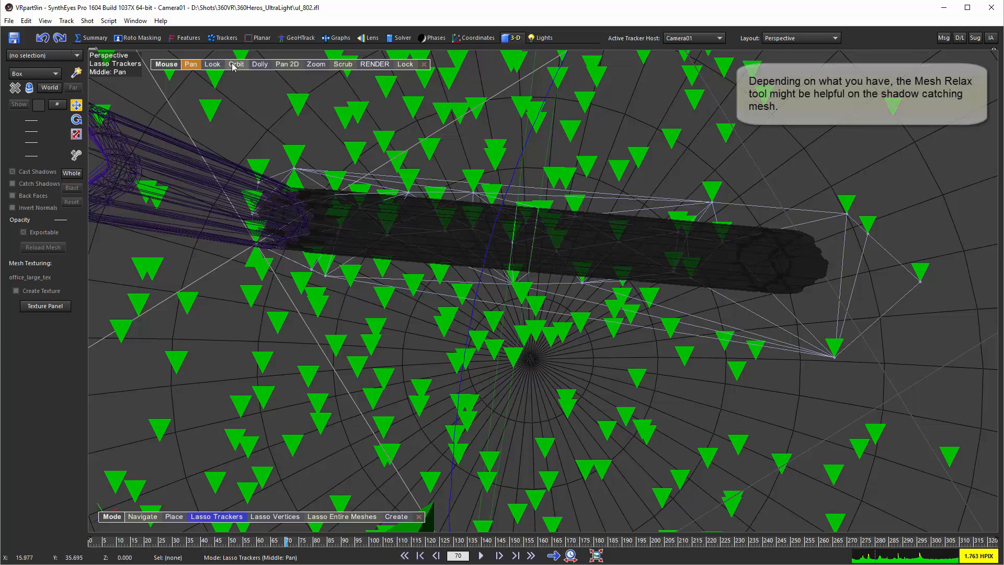
- Select the triangulated tracker mesh and run the Shadow Map Maker script with Light01, minimum resolution 1024 and brightness 0
{"action": "left_click_drag", "start_coordinate": [233, 67], "coordinate": [408, 361]}
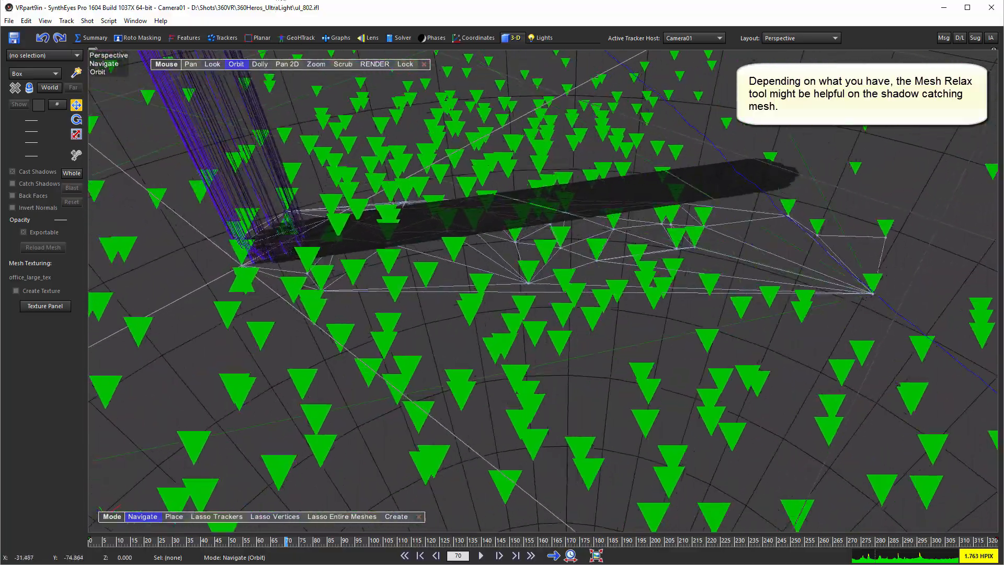
{"action": "mouse_move", "coordinate": [277, 0]}
{"action": "left_mouse_down"}
{"action": "mouse_move", "coordinate": [364, 50]}
{"action": "mouse_move", "coordinate": [346, 123]}
{"action": "mouse_move", "coordinate": [237, 123]}
{"action": "mouse_move", "coordinate": [244, 71]}
{"action": "mouse_move", "coordinate": [261, 83]}
{"action": "mouse_move", "coordinate": [211, 60]}
{"action": "mouse_move", "coordinate": [232, 3]}
{"action": "mouse_move", "coordinate": [270, 108]}
{"action": "left_mouse_up"}
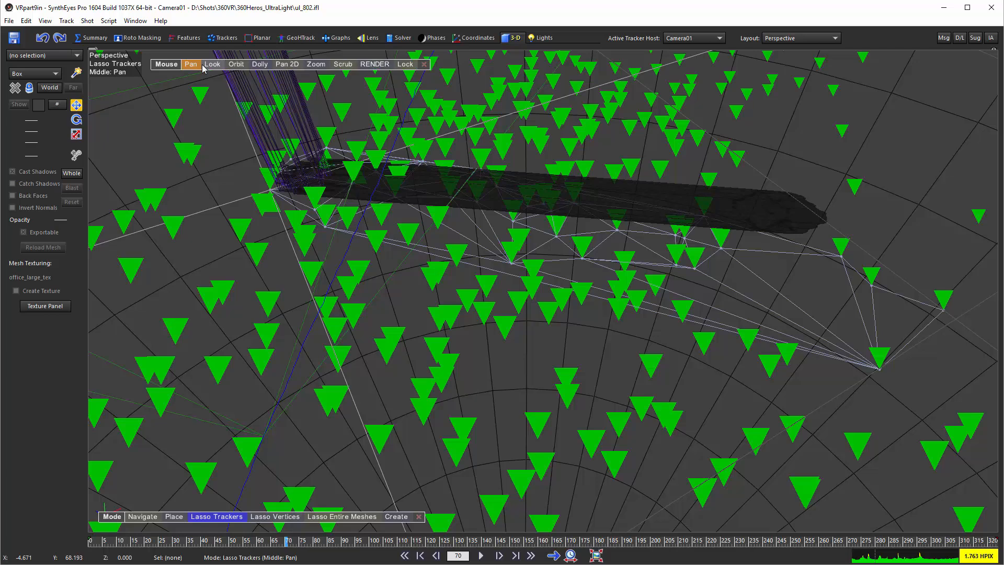
{"action": "left_click_drag", "start_coordinate": [201, 71], "coordinate": [133, 155], "text": "alt"}
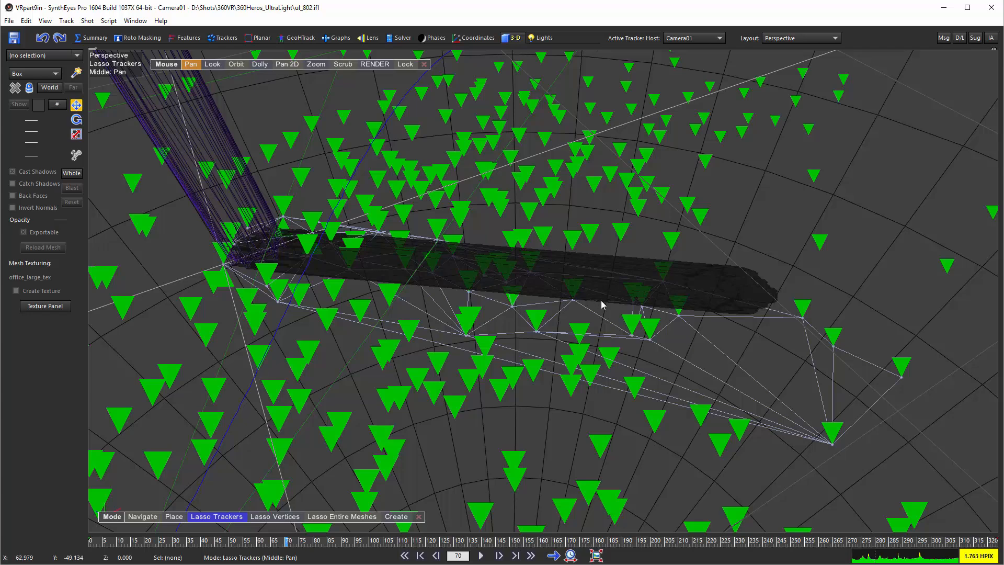
{"action": "left_click", "coordinate": [726, 357]}
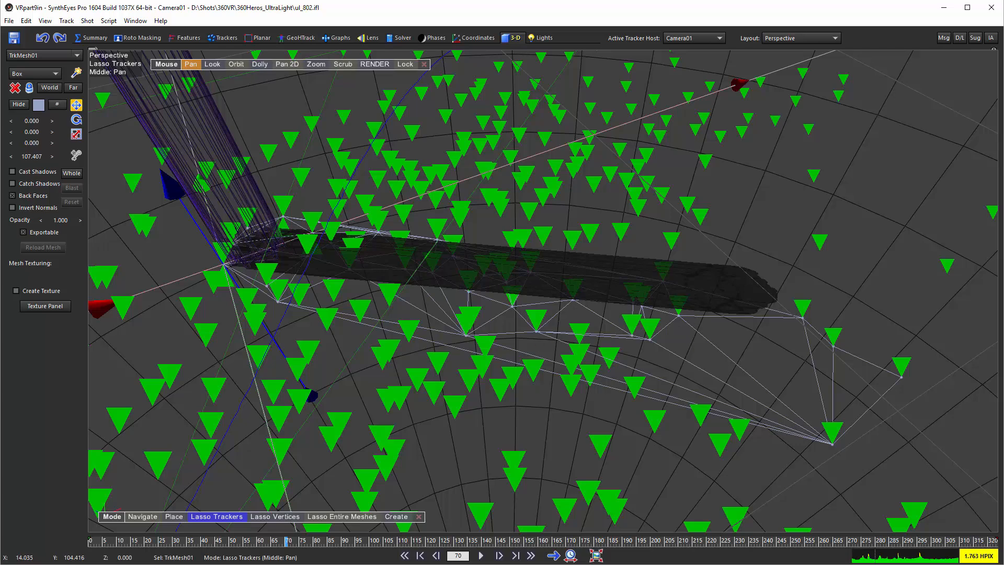
{"action": "left_click", "coordinate": [110, 21]}
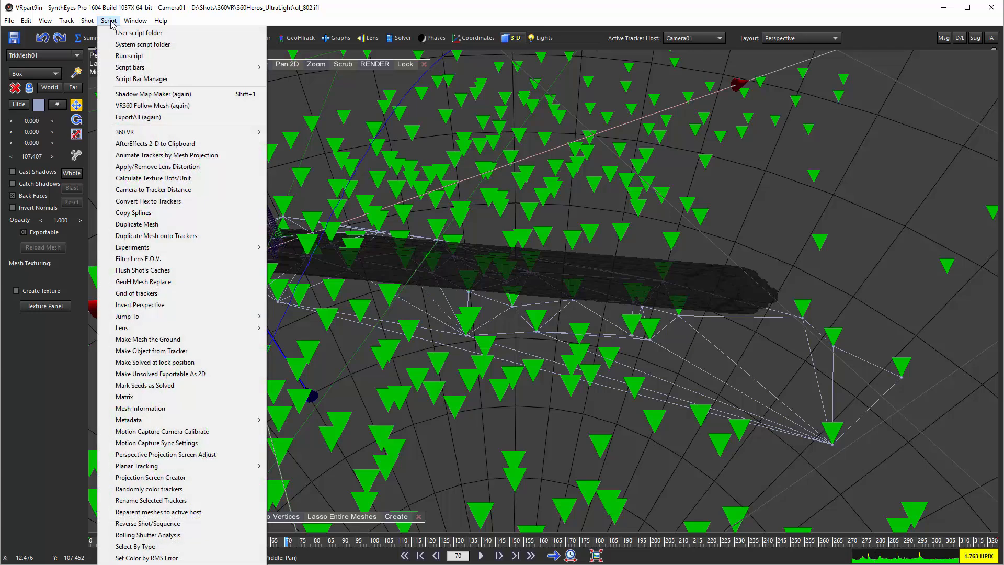
{"action": "left_click", "coordinate": [130, 94]}
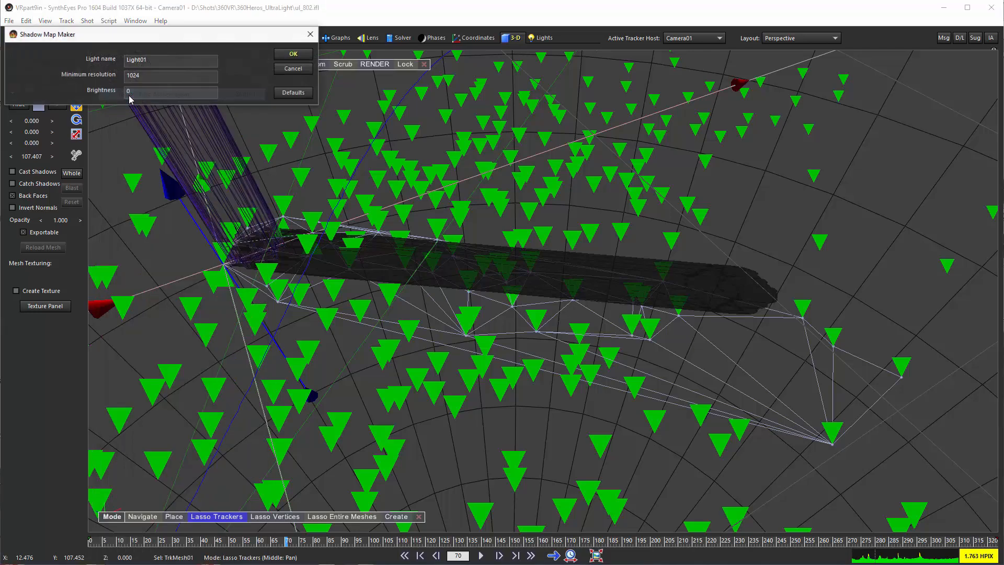
{"action": "left_click", "coordinate": [290, 59]}
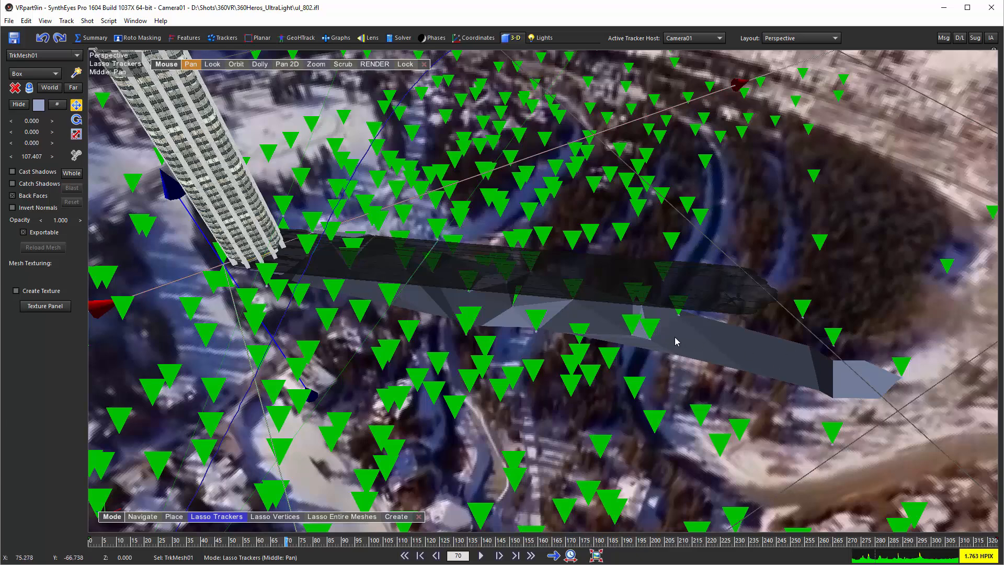
- Examine the tracker mesh's coverage of the building's shadow in solid and wireframe display, especially at the shadow's far end
{"action": "left_click", "coordinate": [236, 65]}
{"action": "left_click_drag", "start_coordinate": [292, 209], "coordinate": [272, 17]}
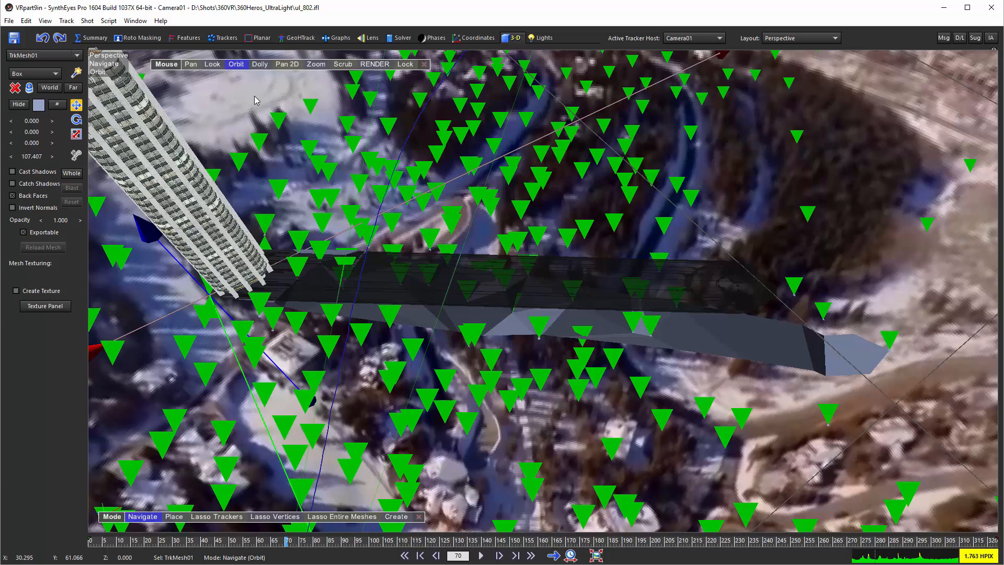
{"action": "left_click", "coordinate": [237, 64]}
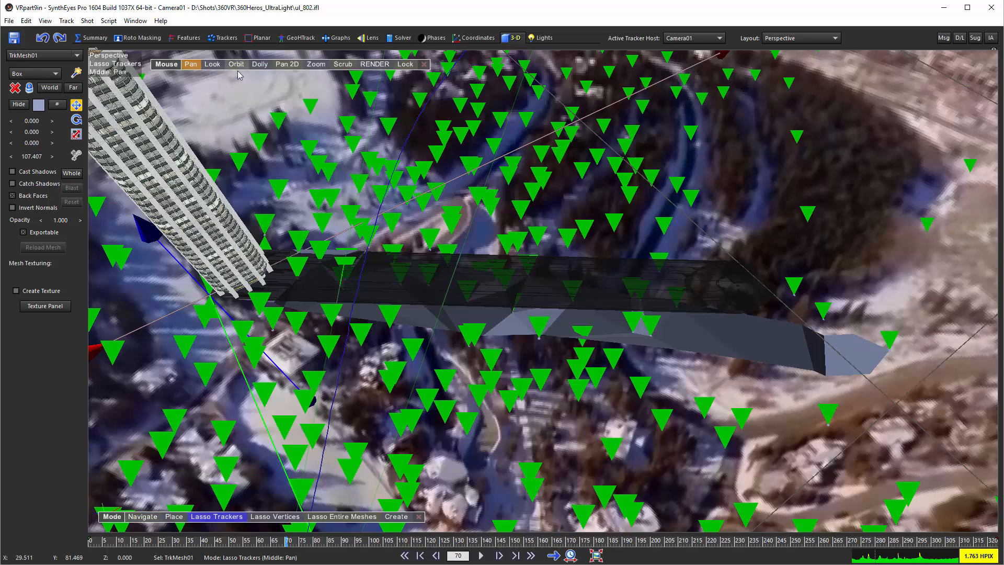
{"action": "key", "text": "w"}
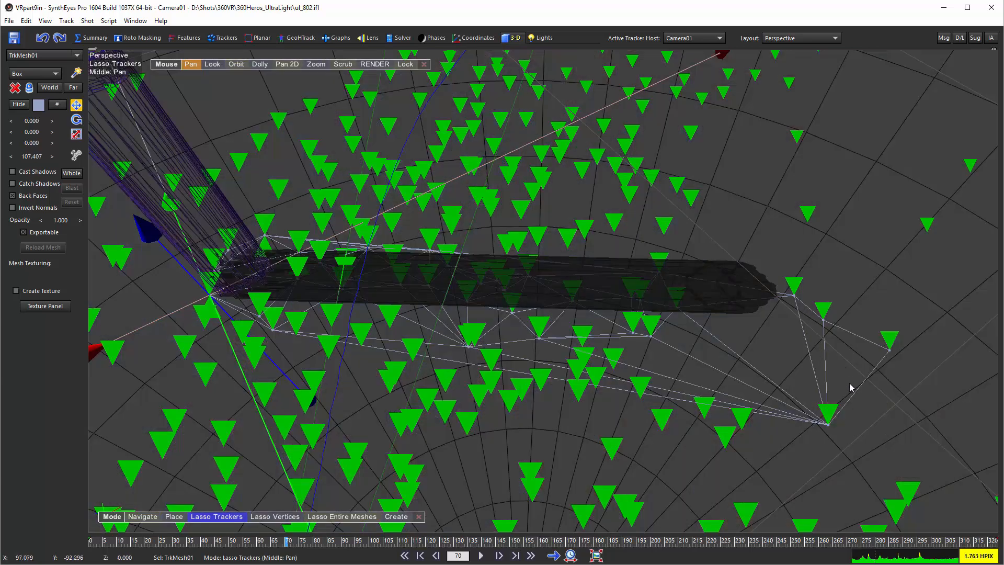
{"action": "key", "text": "w"}
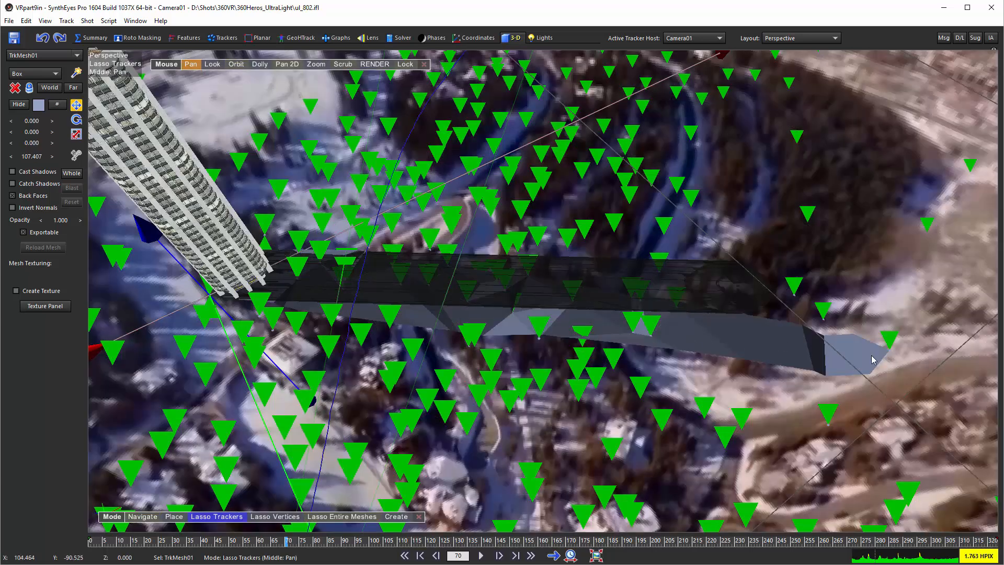
{"action": "key", "text": "w"}
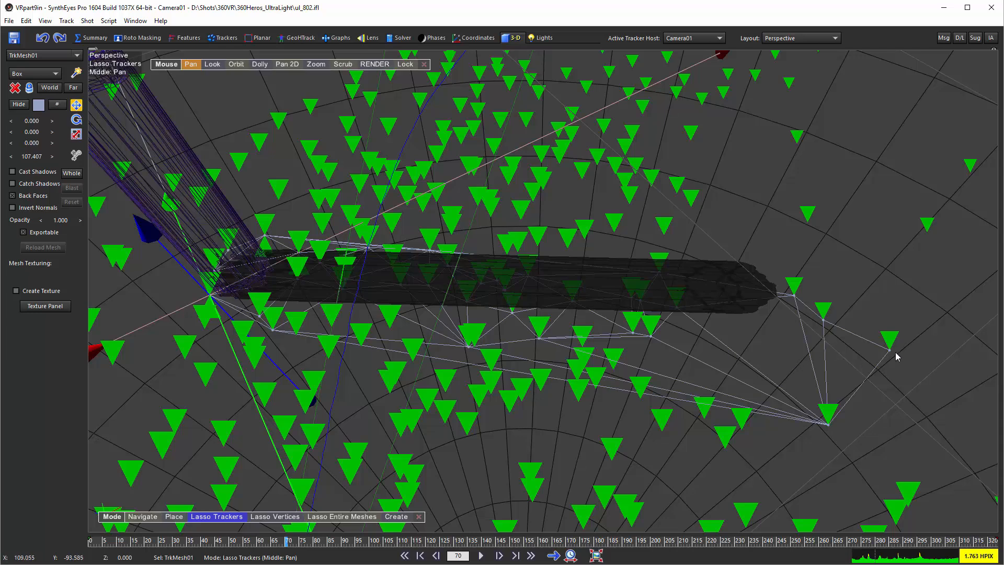
{"action": "key", "text": "w"}
{"action": "key", "text": "w"}
{"action": "left_click_drag", "start_coordinate": [191, 64], "coordinate": [104, 47]}
{"action": "middle_click_drag", "start_coordinate": [430, 284], "coordinate": [375, 264]}
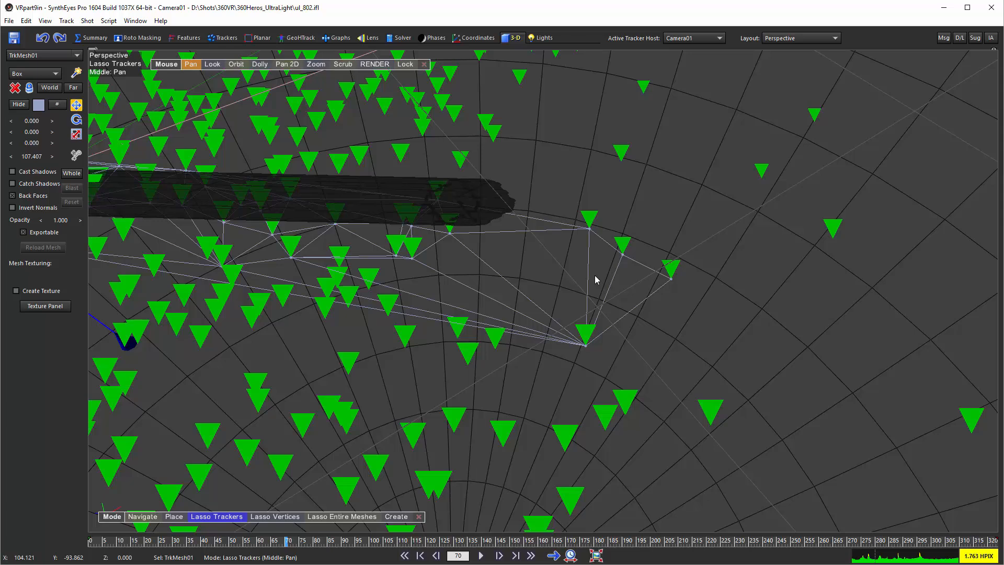
{"action": "key", "text": "w"}
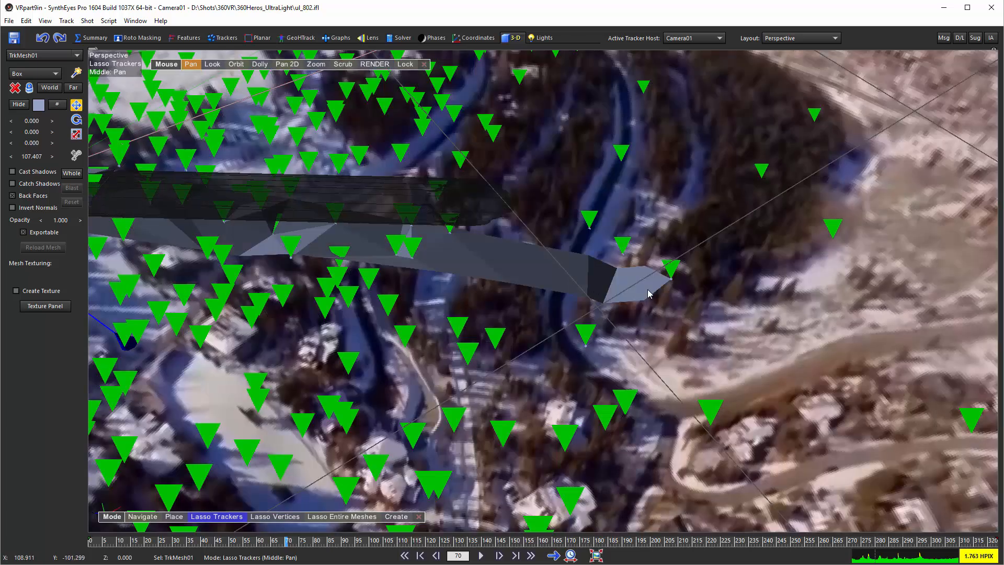
{"action": "key", "text": "w"}
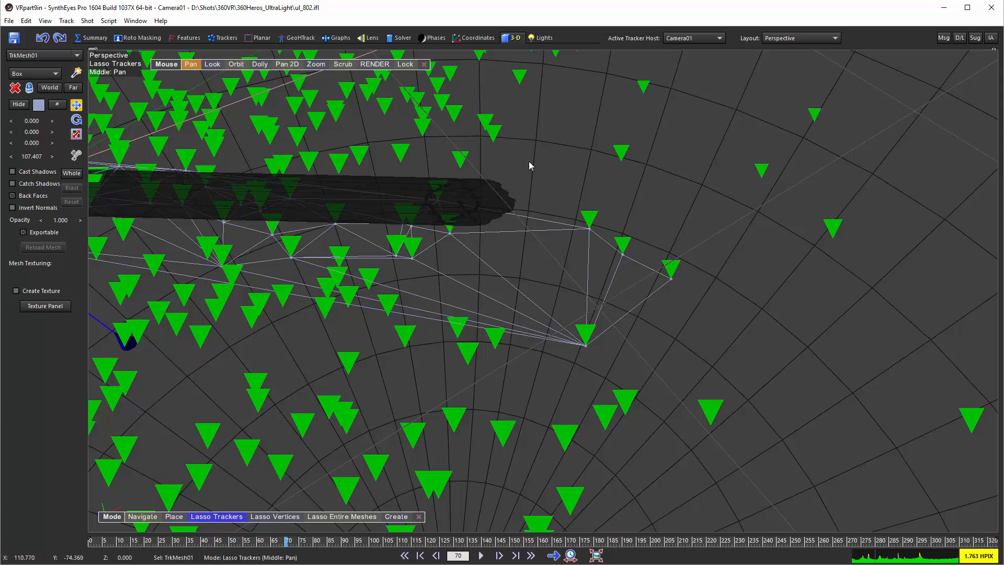
- Extend the tracker mesh past the shadow's far end with Assemble Mesh, adding triangles from its end vertices to three outlying trackers
{"action": "right_click", "coordinate": [555, 168]}
{"action": "mouse_move", "coordinate": [644, 327]}
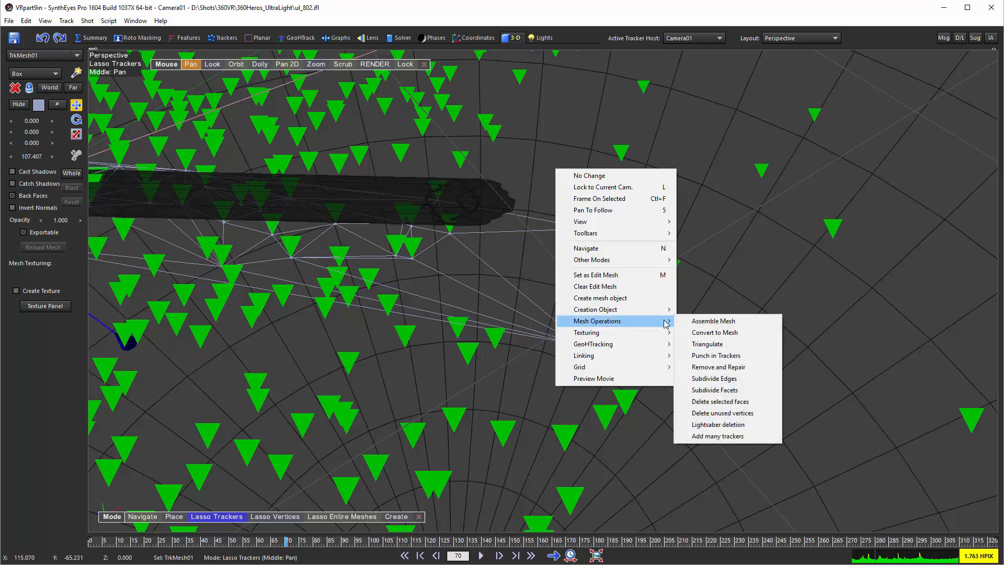
{"action": "left_click", "coordinate": [695, 321]}
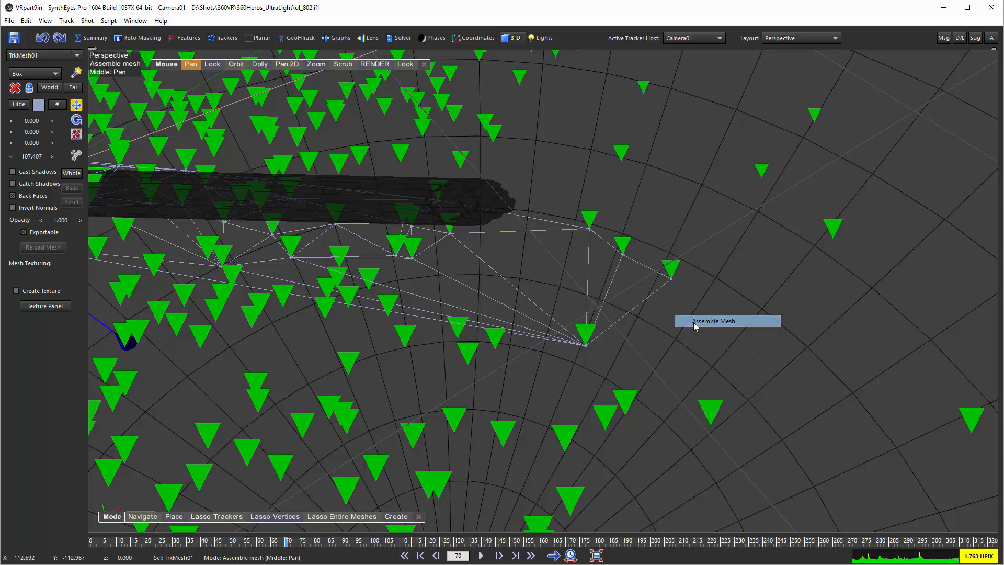
{"action": "left_click", "coordinate": [585, 344]}
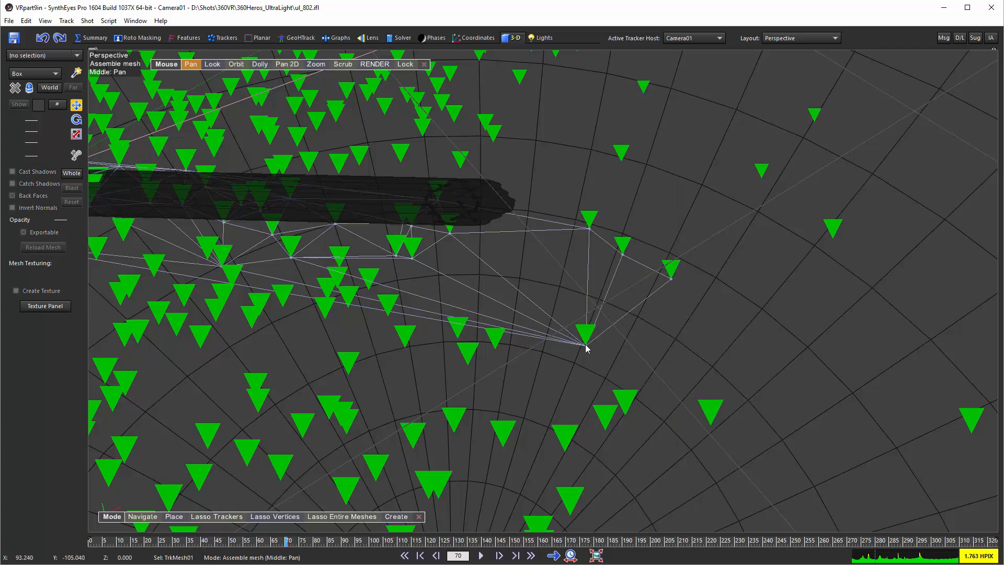
{"action": "left_click", "coordinate": [672, 278]}
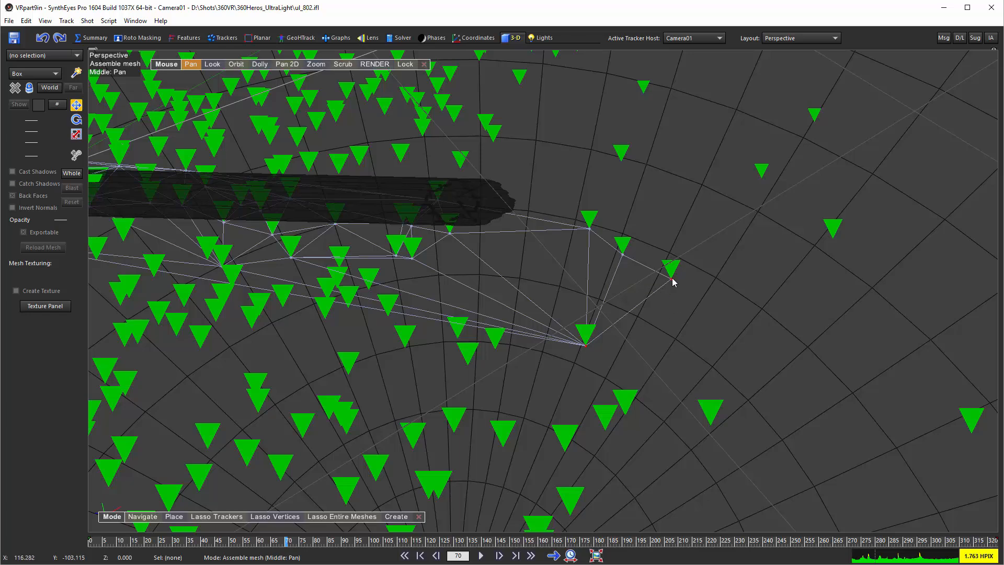
{"action": "left_click", "coordinate": [711, 419]}
{"action": "left_click", "coordinate": [834, 230]}
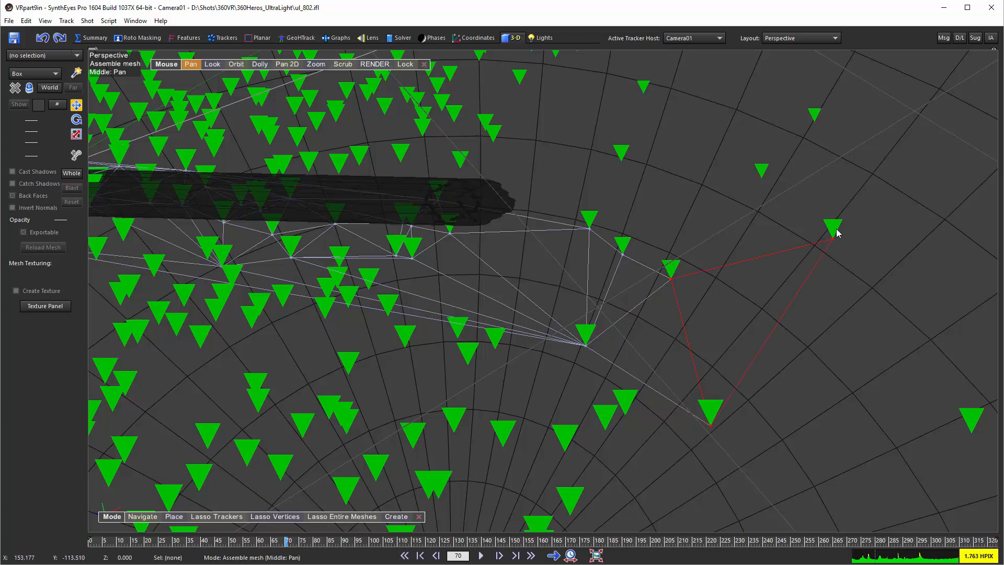
{"action": "left_click", "coordinate": [762, 174]}
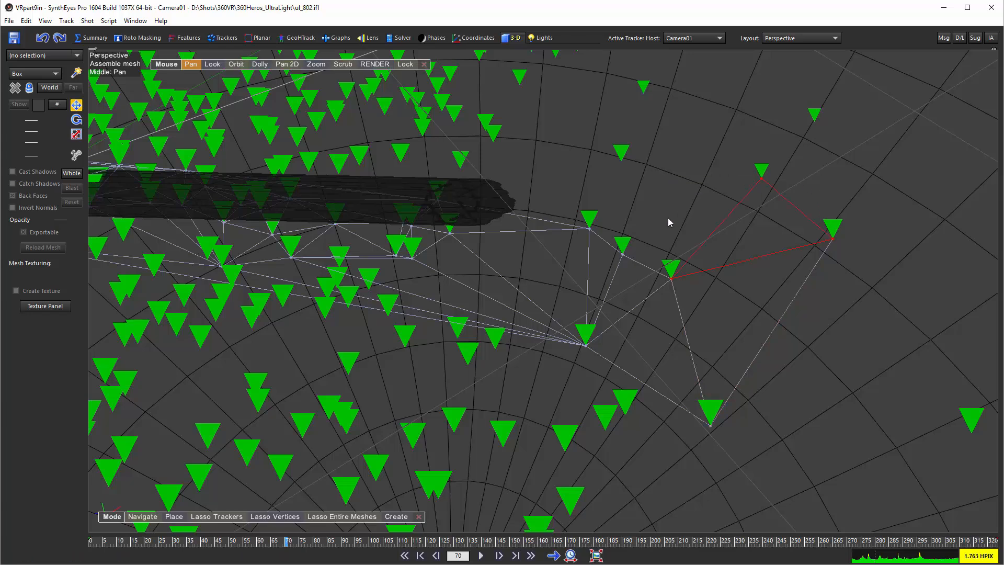
{"action": "left_click", "coordinate": [622, 256]}
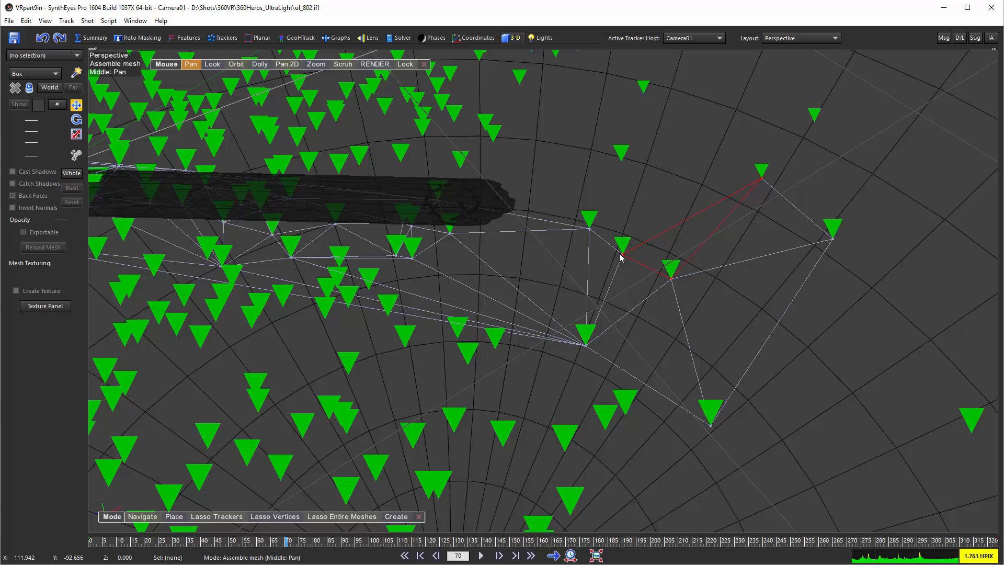
{"action": "left_click", "coordinate": [589, 230]}
{"action": "left_click", "coordinate": [108, 21]}
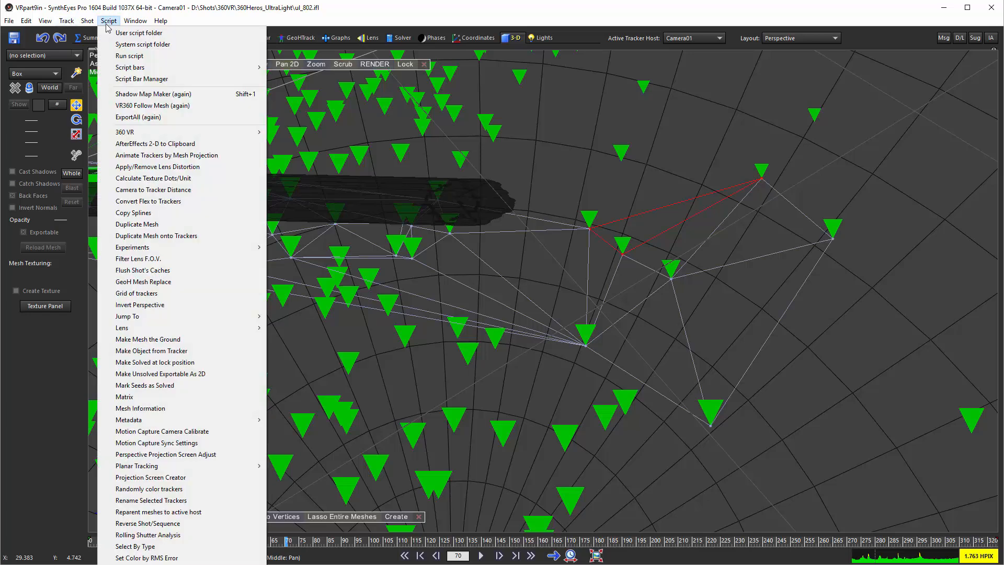
{"action": "left_click", "coordinate": [141, 94]}
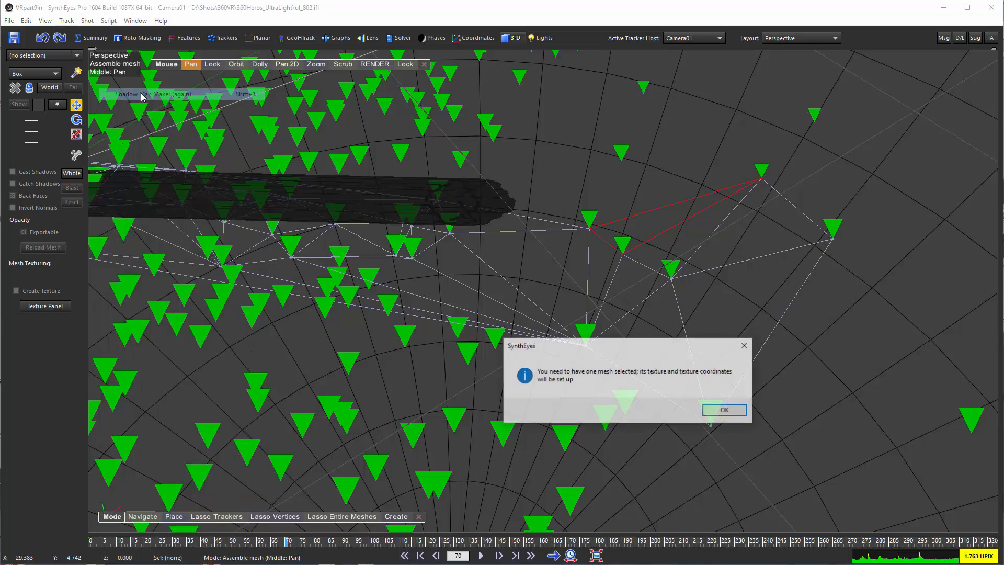
{"action": "left_click", "coordinate": [722, 410]}
- Leave mesh assembly, select the extended tracker mesh, and rerun the Shadow Map Maker script on it
{"action": "left_click", "coordinate": [142, 516]}
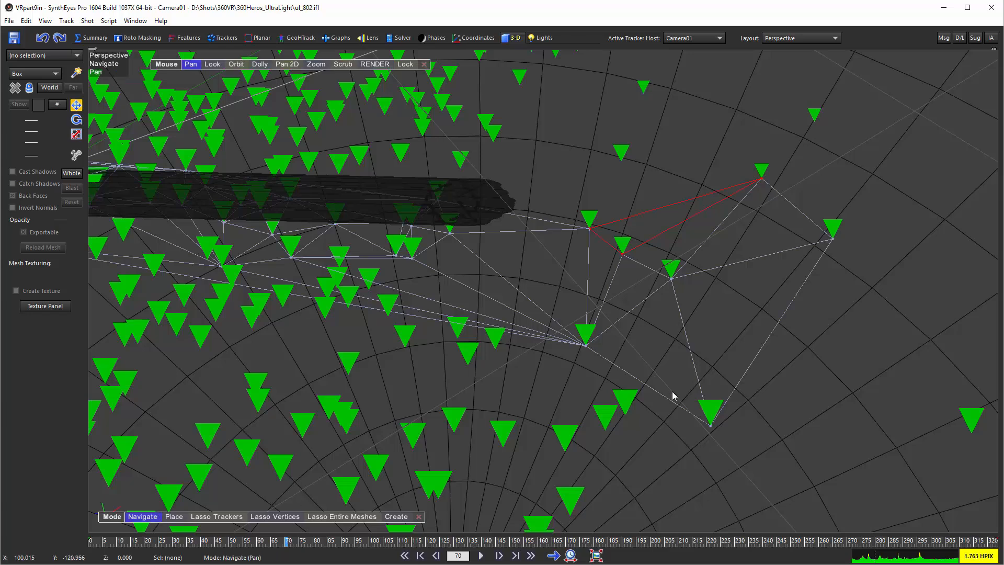
{"action": "left_click", "coordinate": [744, 377]}
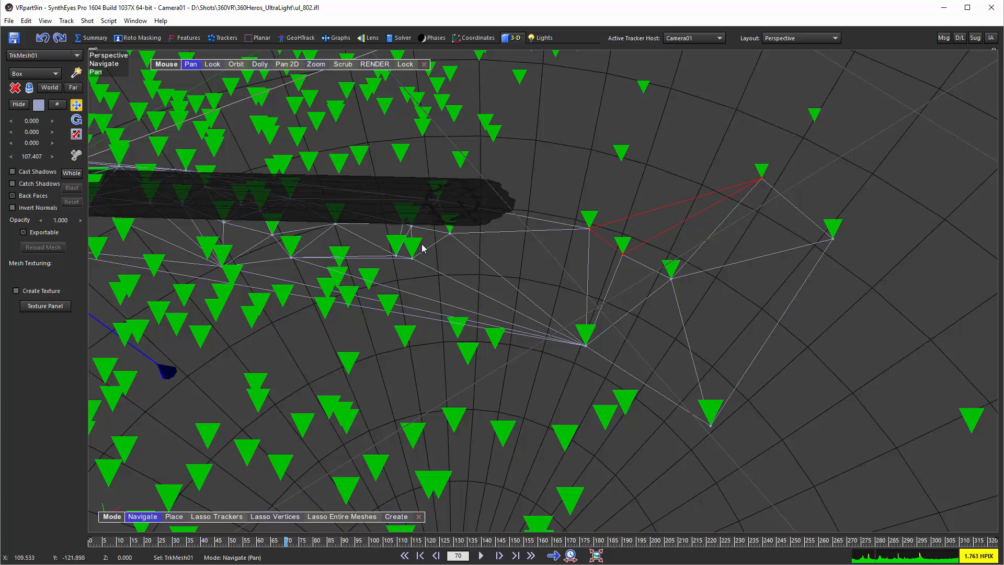
{"action": "left_click", "coordinate": [108, 21]}
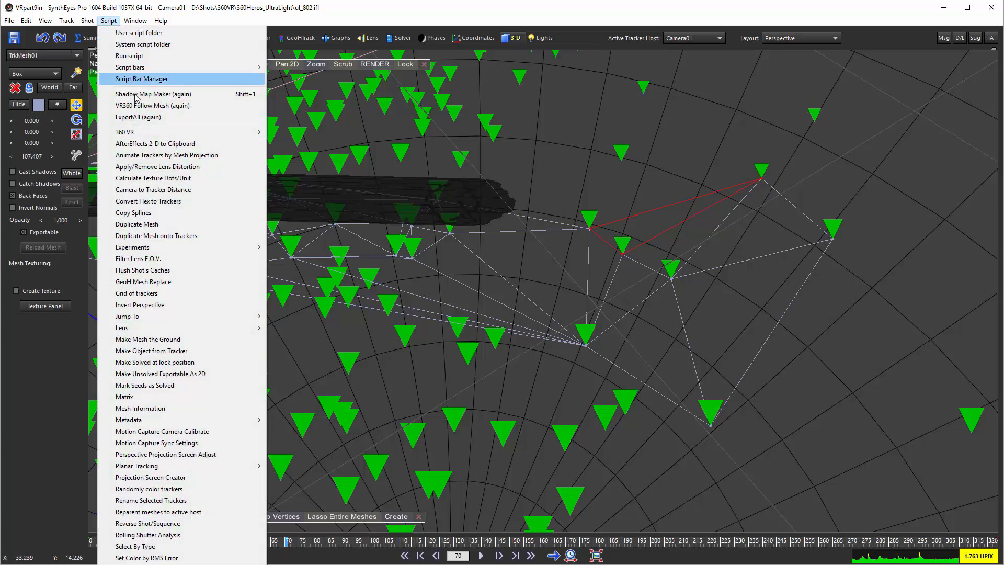
{"action": "left_click", "coordinate": [238, 93]}
{"action": "left_click", "coordinate": [294, 54]}
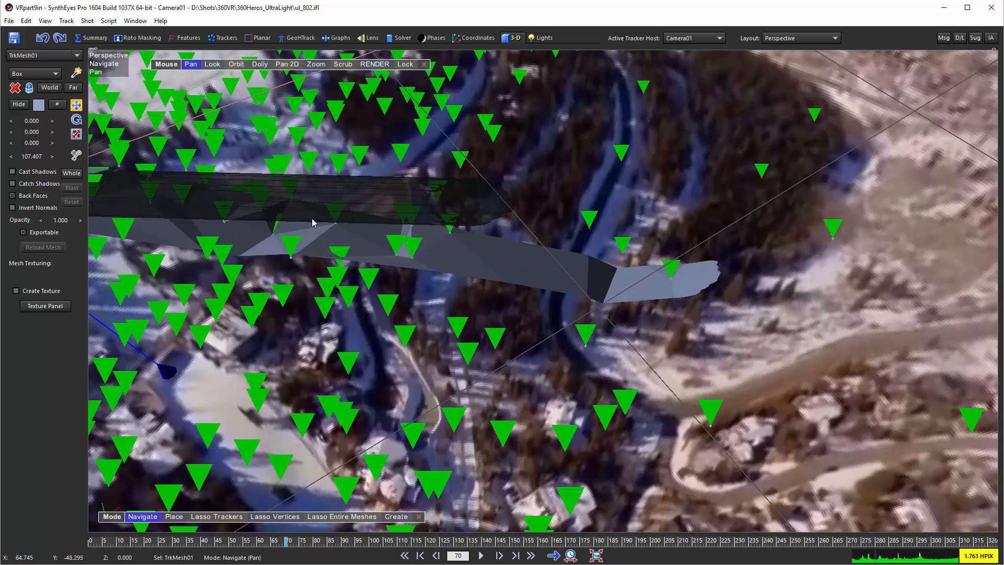
{"action": "left_click_drag", "start_coordinate": [259, 221], "coordinate": [737, 391]}
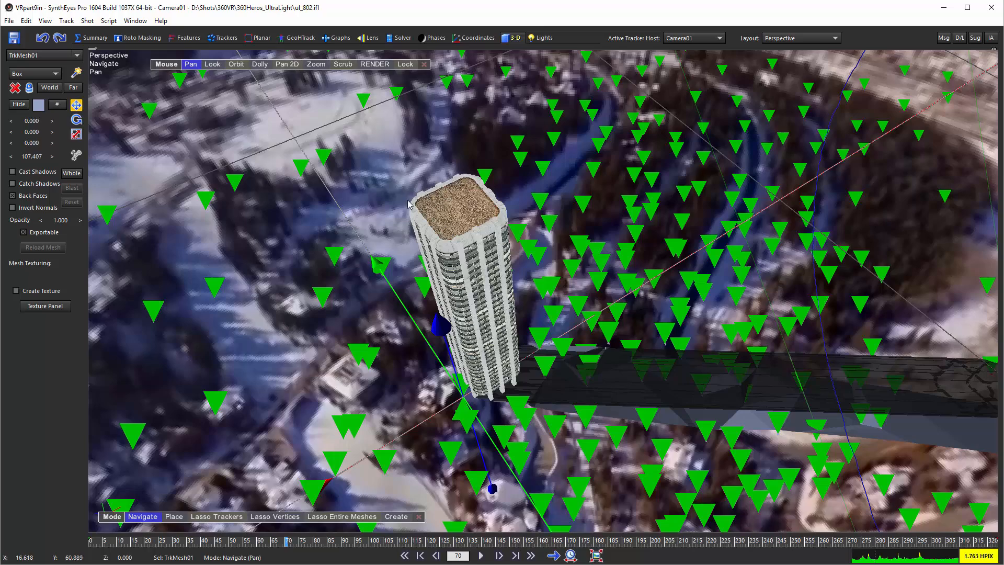
{"action": "left_click_drag", "start_coordinate": [282, 165], "coordinate": [43, 133]}
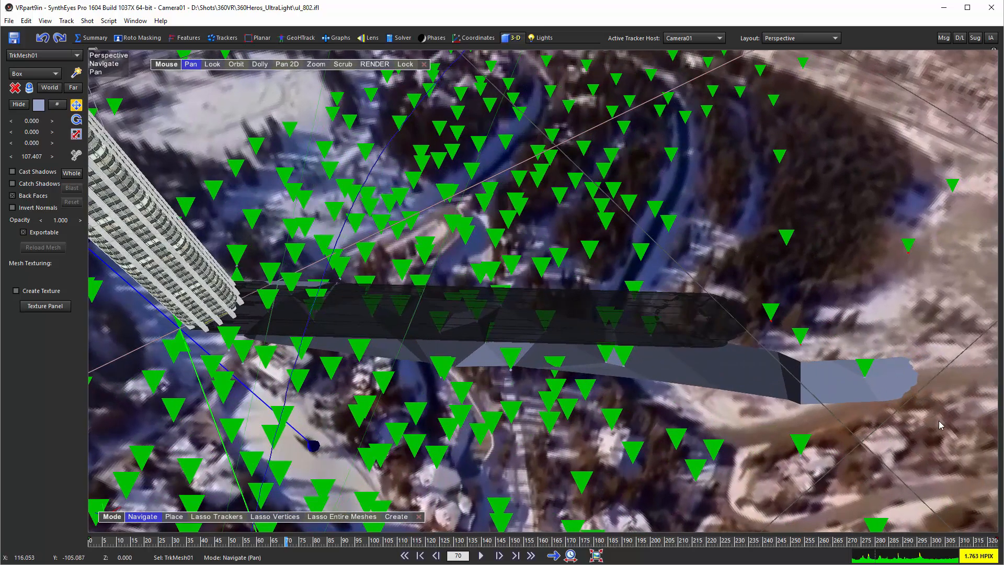
{"action": "key", "text": "o"}
{"action": "key", "text": "o"}
- Set the tracker mesh's texture file to shadowmap.png as a PNG image in 360Heros_UltraLight, replacing the existing file, and save the texture
{"action": "left_click", "coordinate": [135, 21]}
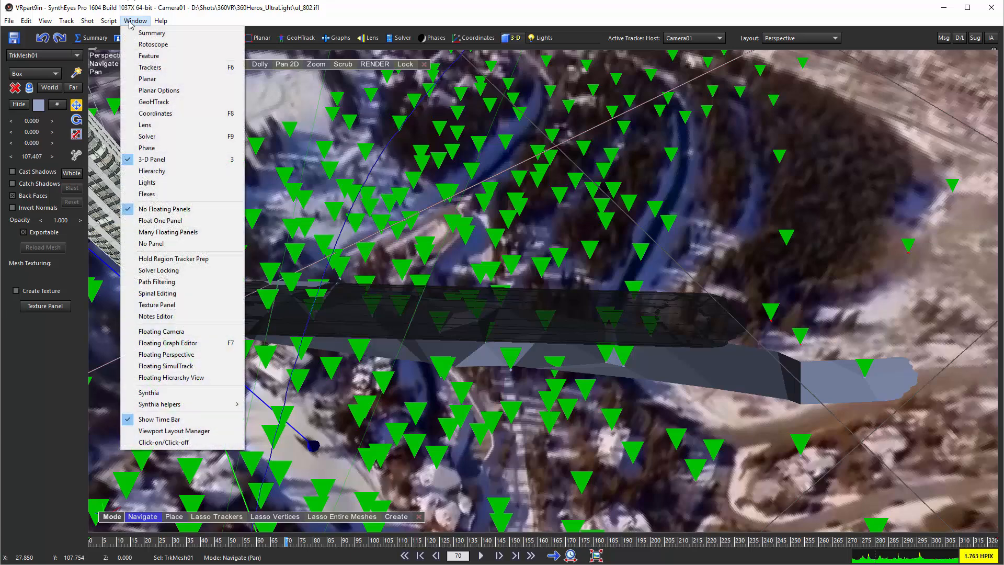
{"action": "left_click", "coordinate": [156, 304]}
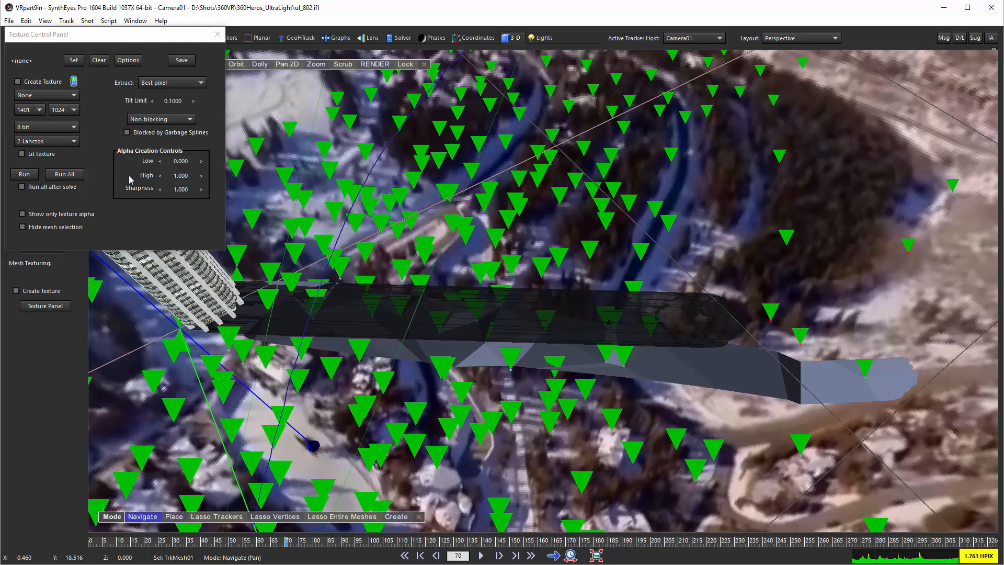
{"action": "left_click", "coordinate": [43, 85]}
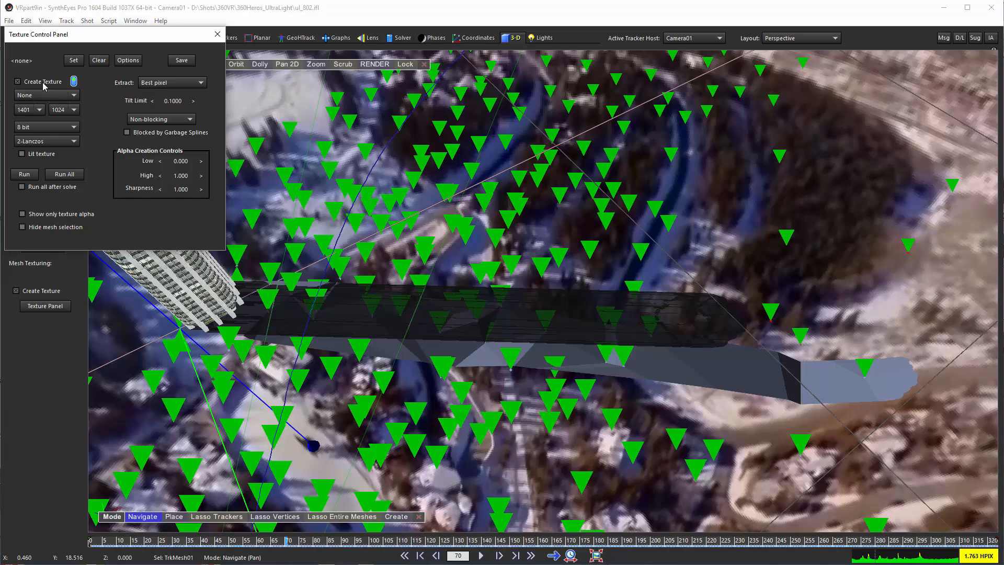
{"action": "left_click", "coordinate": [74, 61]}
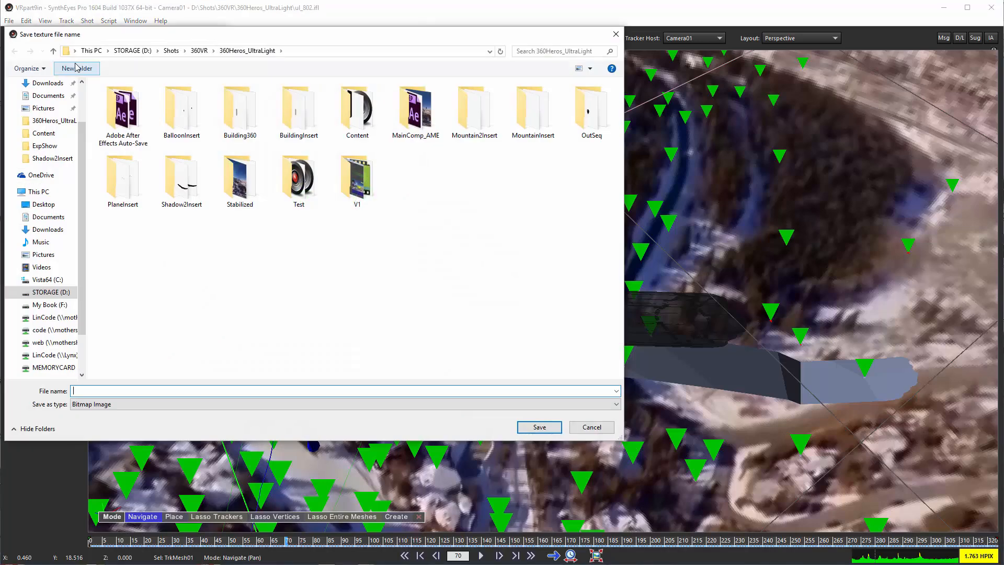
{"action": "left_click", "coordinate": [133, 404]}
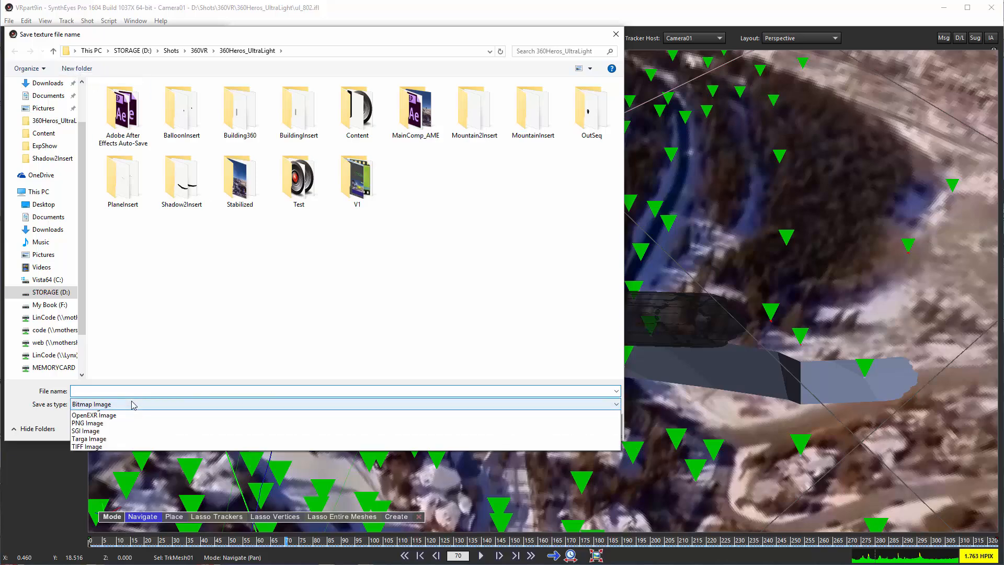
{"action": "left_click", "coordinate": [124, 454]}
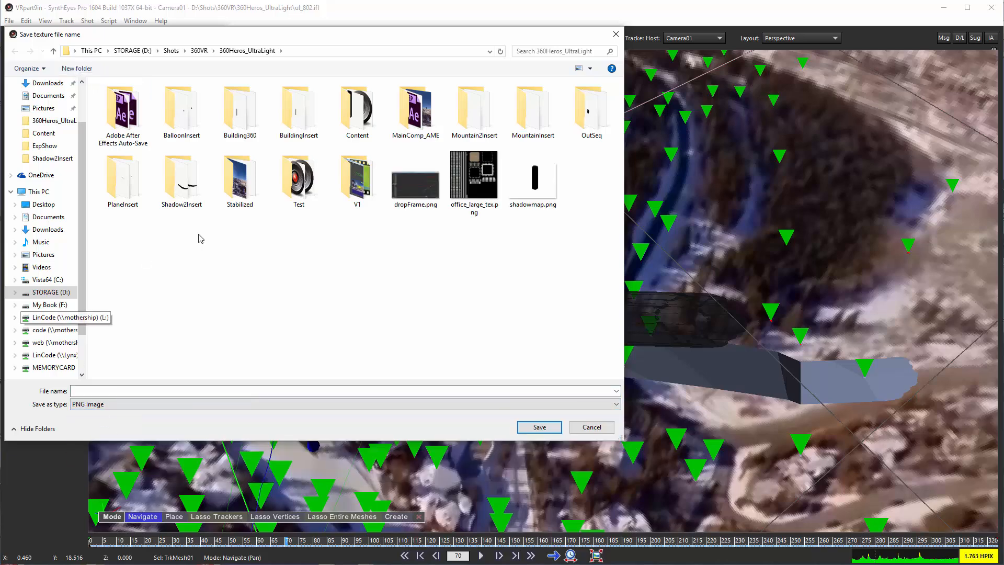
{"action": "left_click", "coordinate": [531, 175]}
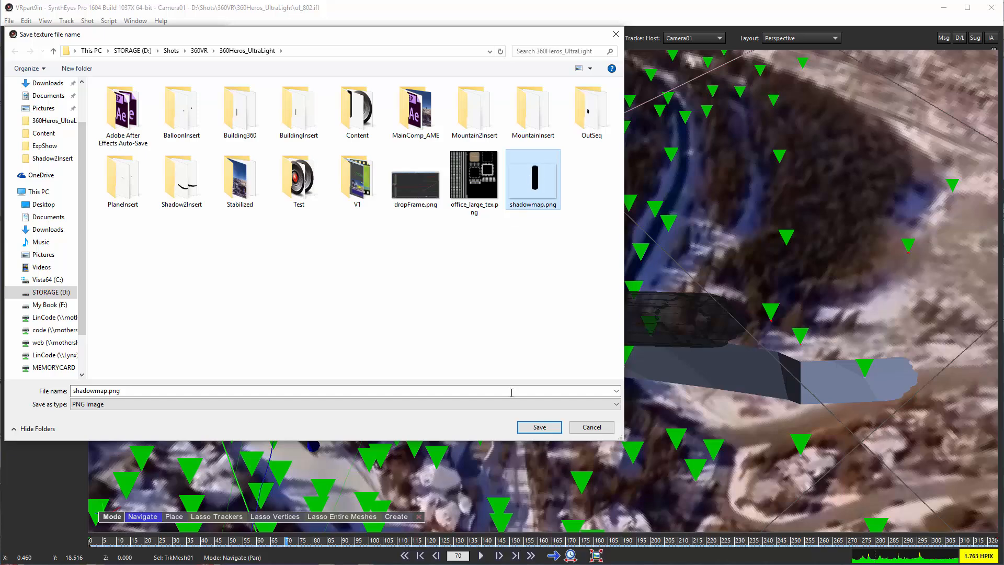
{"action": "left_click", "coordinate": [539, 427]}
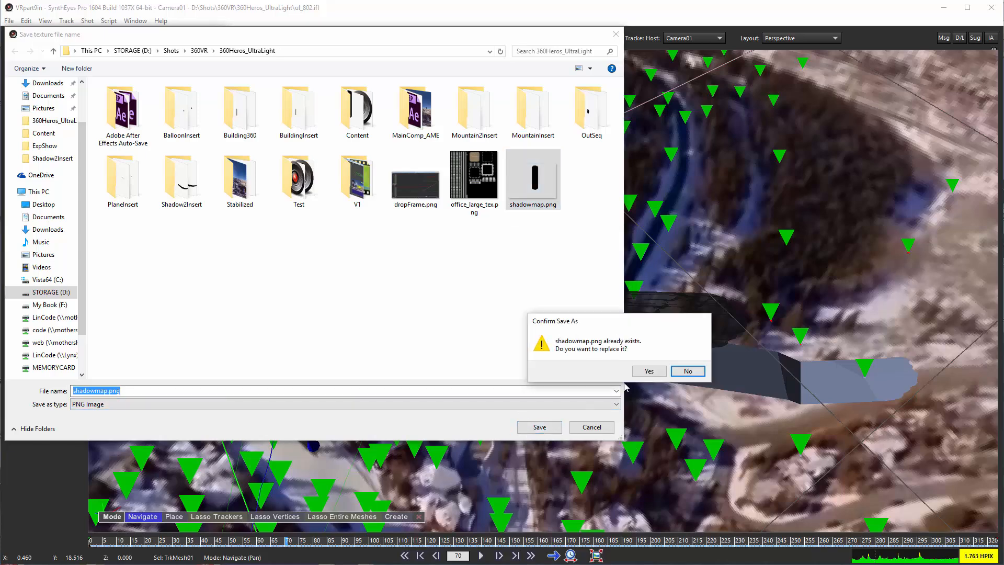
{"action": "left_click", "coordinate": [649, 371]}
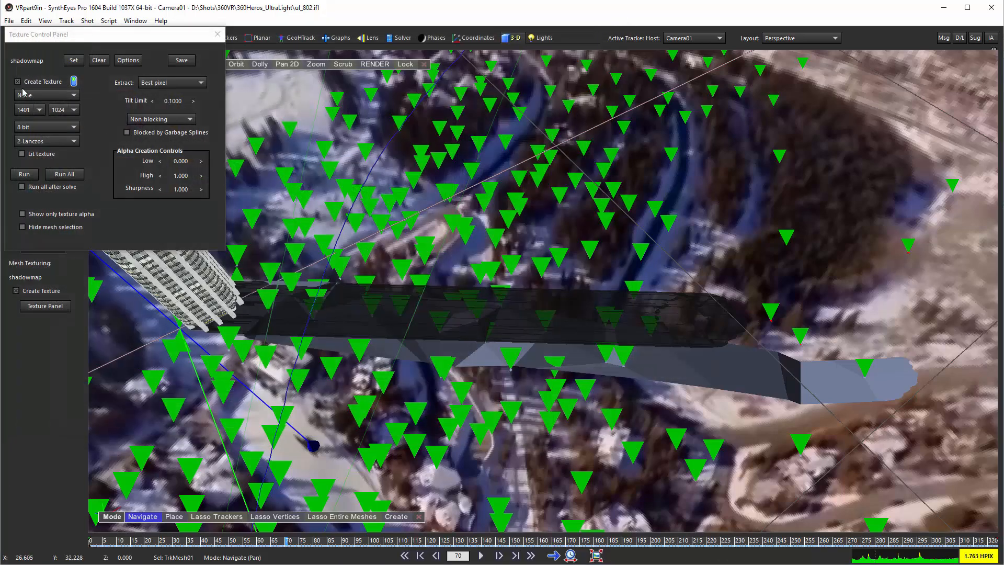
{"action": "left_click", "coordinate": [182, 61]}
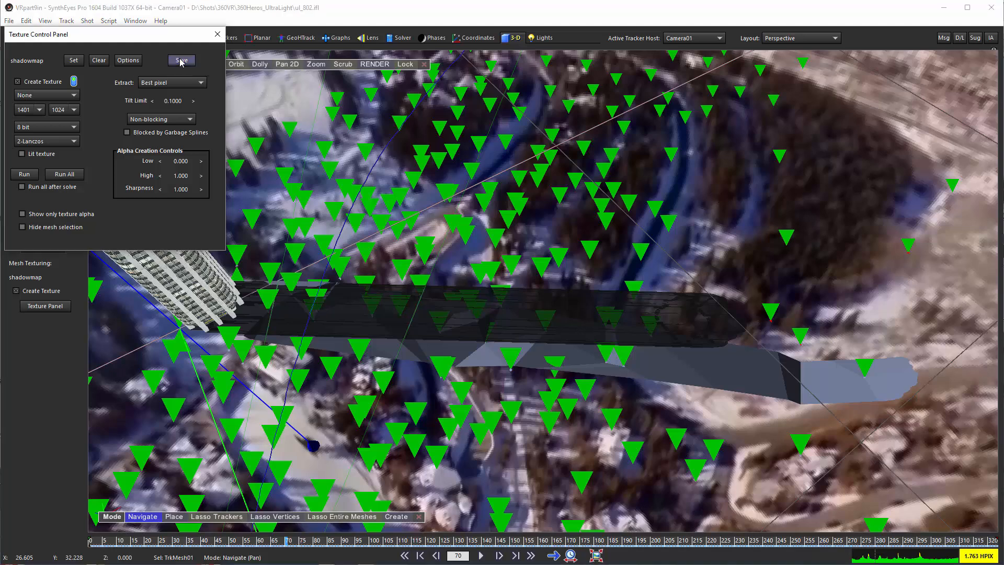
{"action": "left_click", "coordinate": [34, 83]}
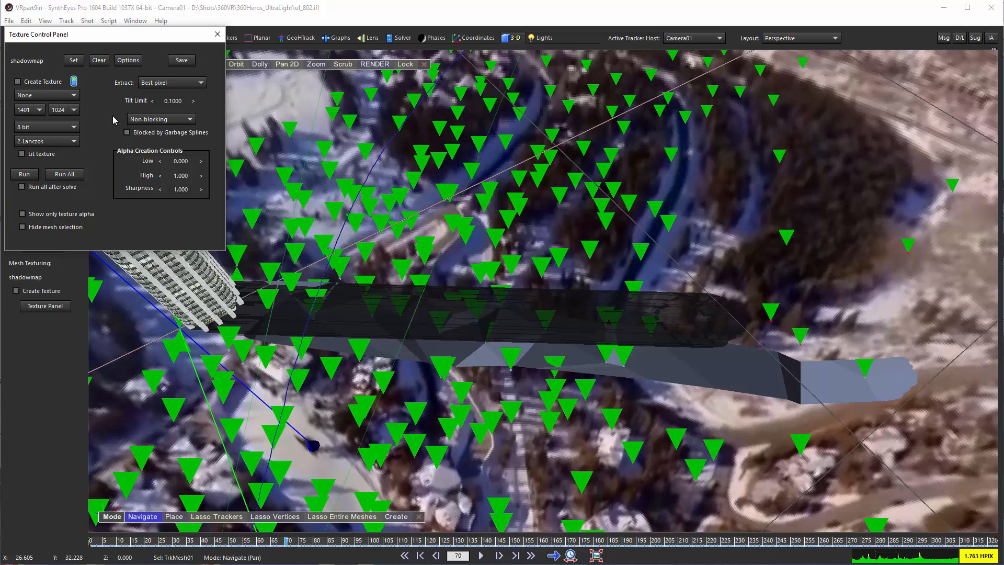